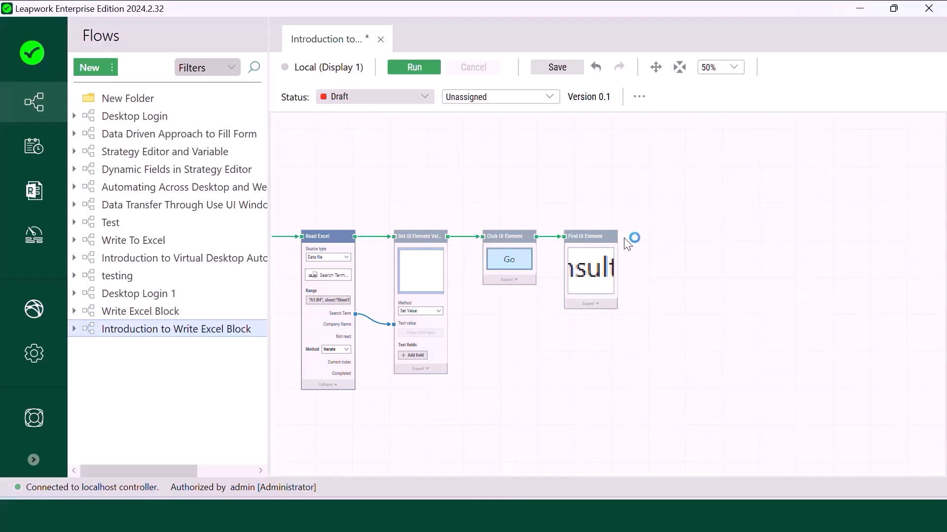
Step: Add a Get UI Text block after Find UI Element
drag(615, 242, 664, 238)
text(Get ui )
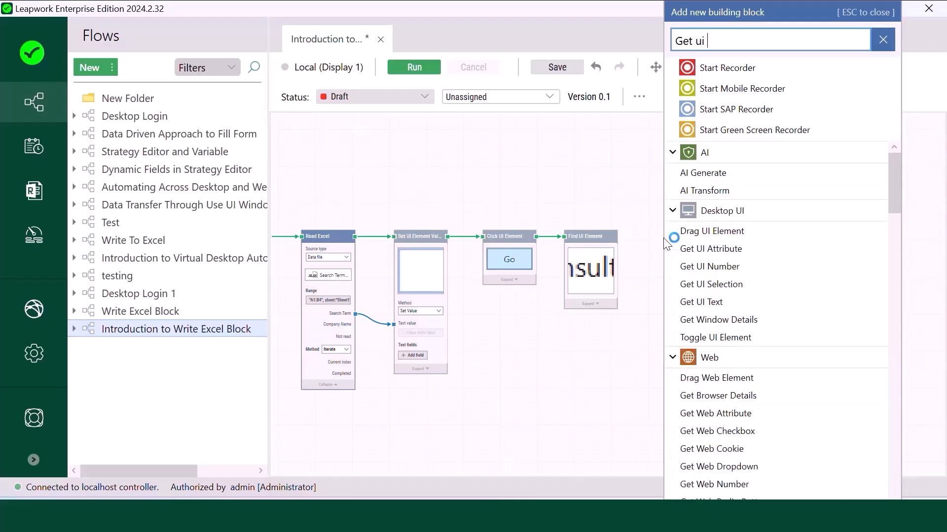
text(text)
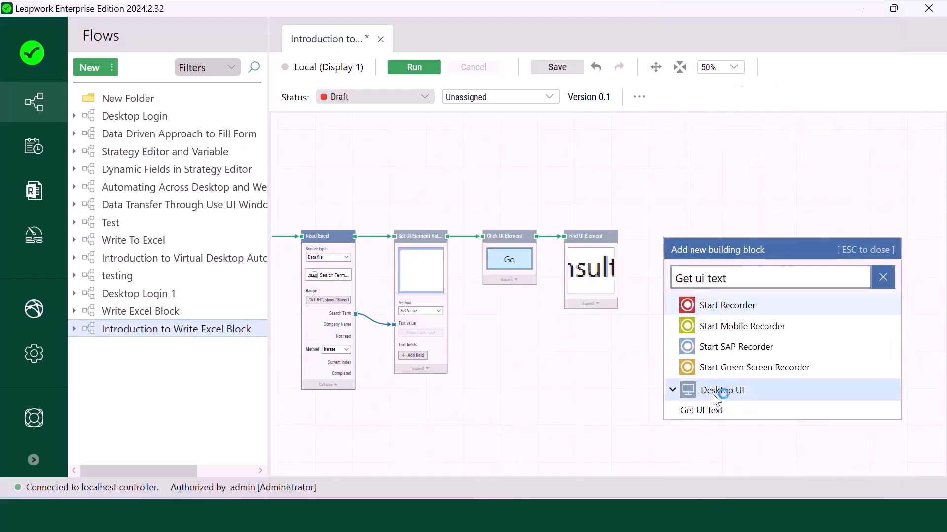
click(724, 412)
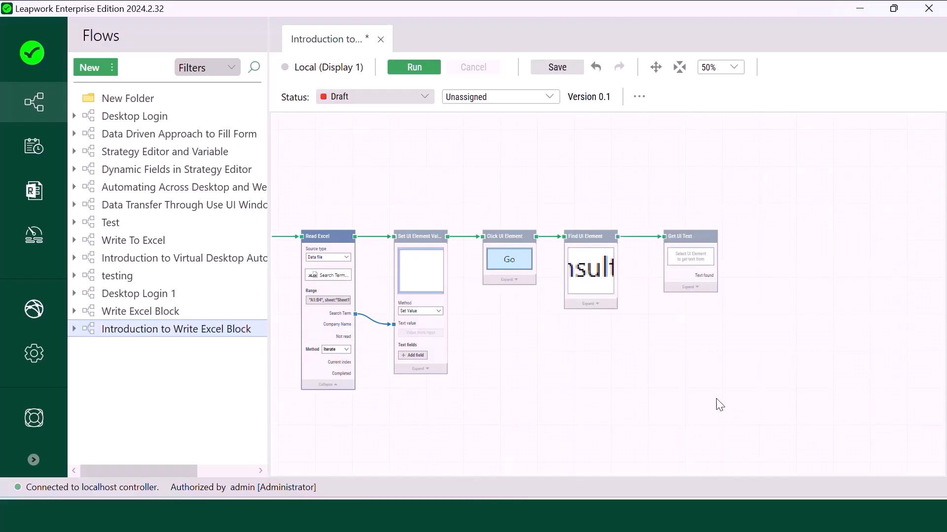
Step: Capture the first Email cell of the Leads grid as Get UI Text's target element
click(693, 245)
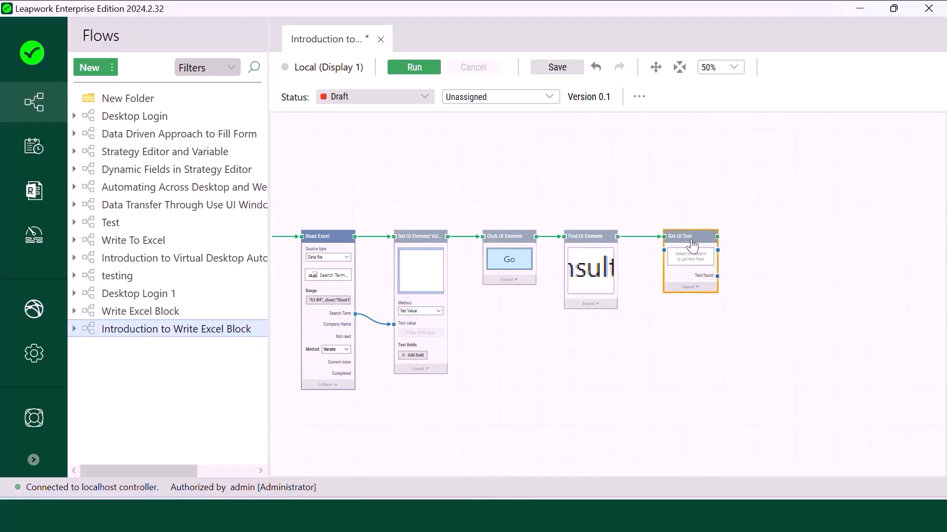
click(688, 257)
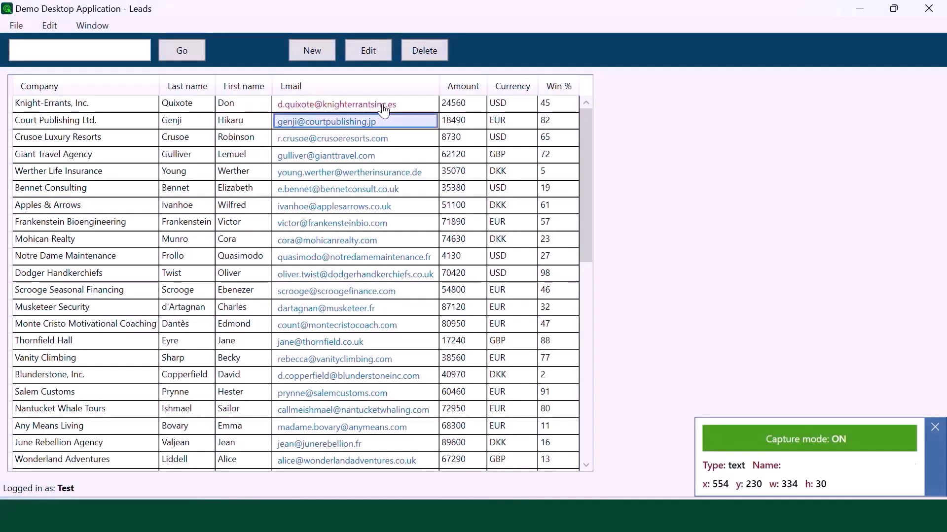
click(407, 106)
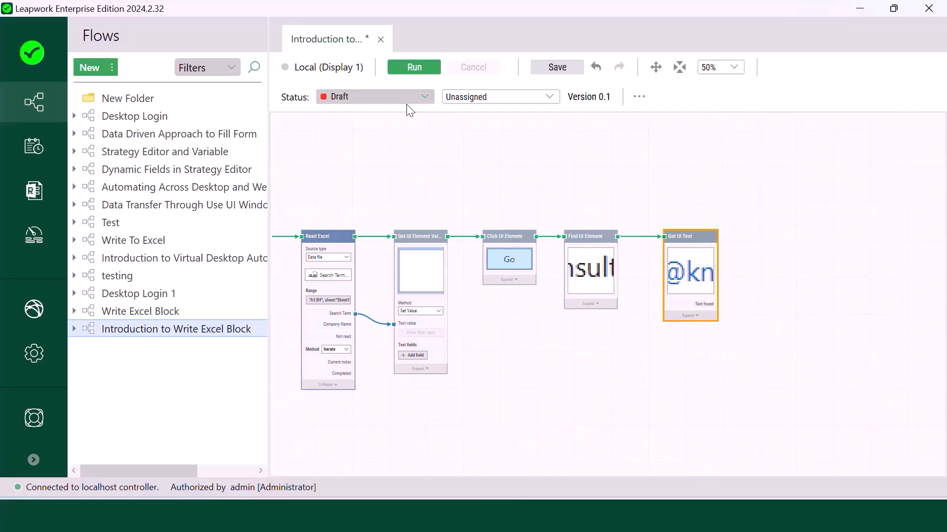
click(693, 271)
Step: Change the email element's DataGridRow condition from Child No. 1 to Child, validate, and save
click(738, 356)
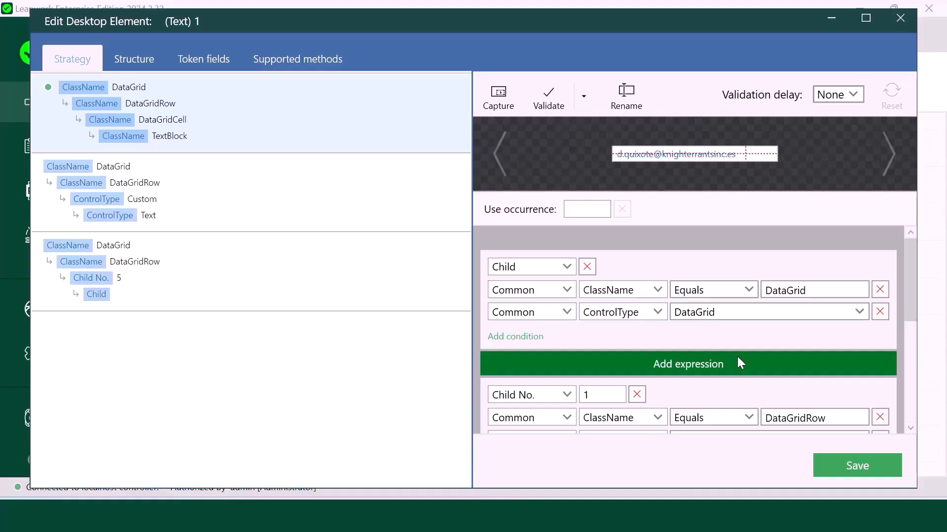
click(545, 101)
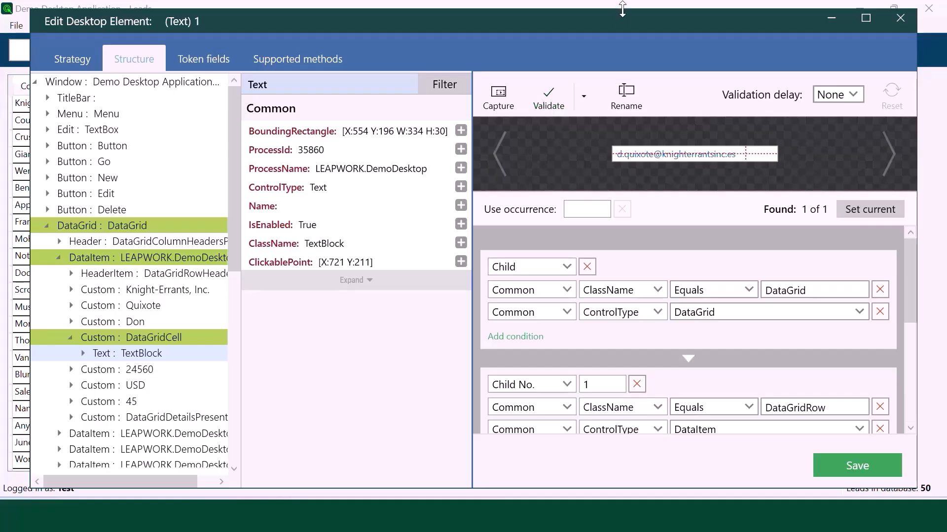
drag(622, 8, 622, 120)
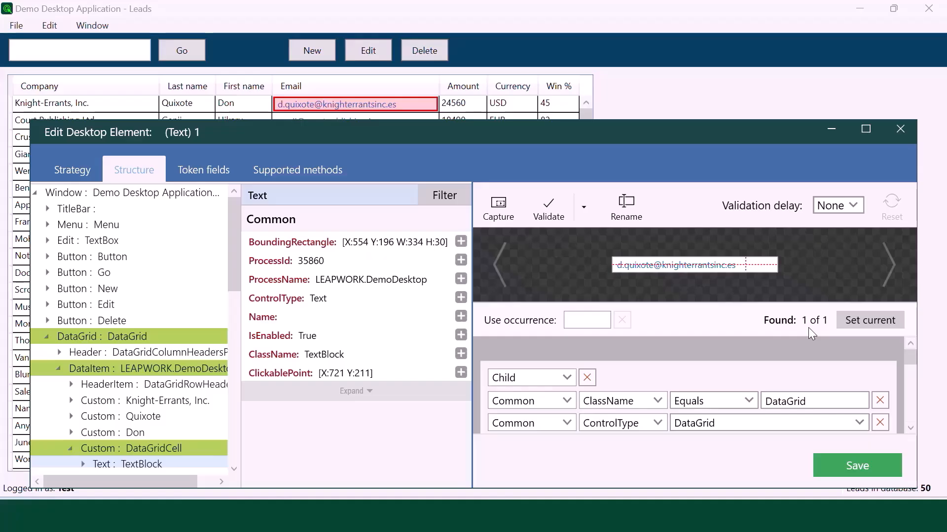
scroll(807, 347, down, 5)
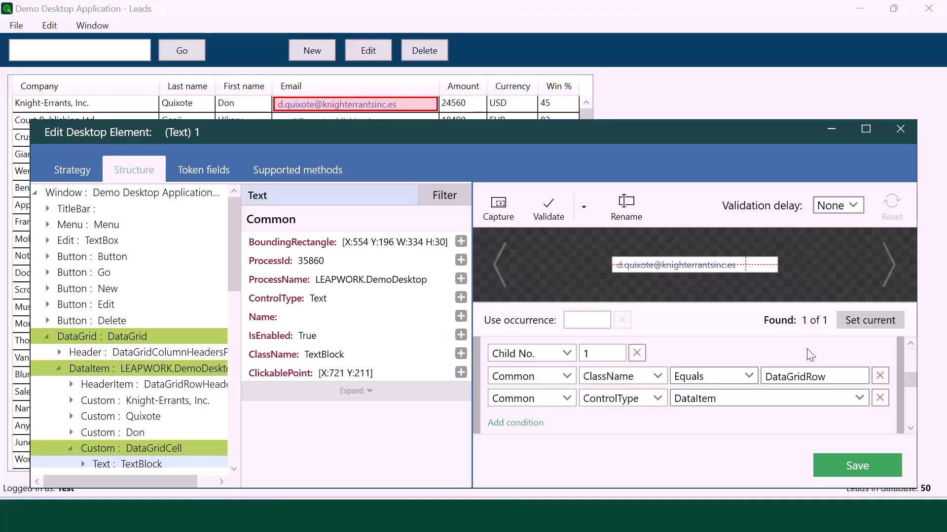
click(566, 353)
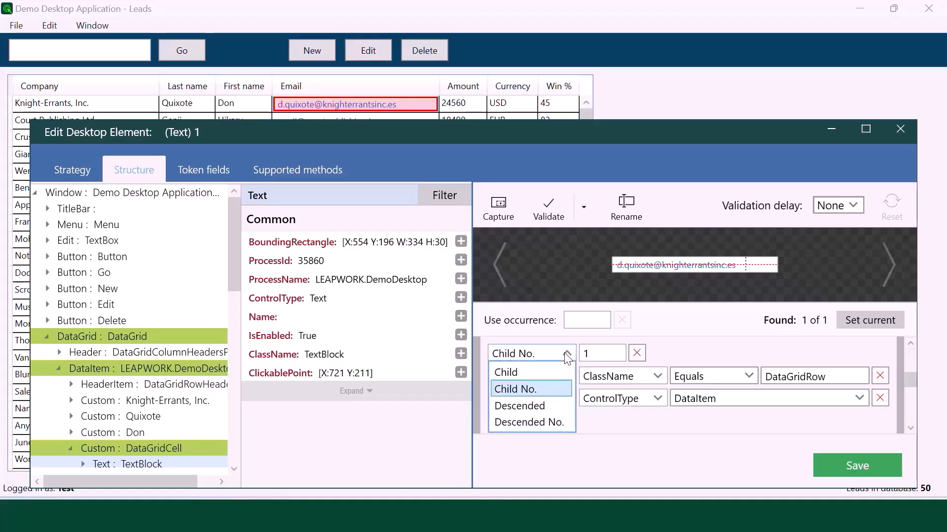
click(546, 373)
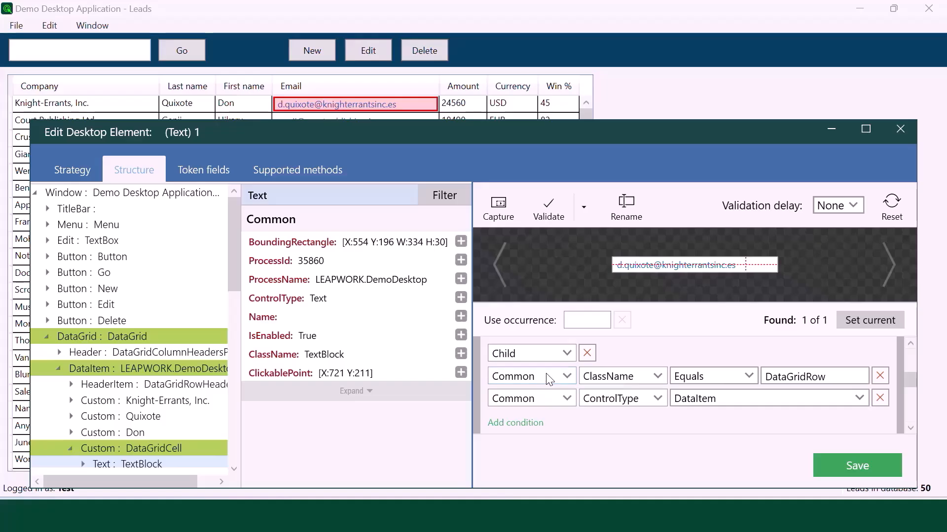
click(549, 210)
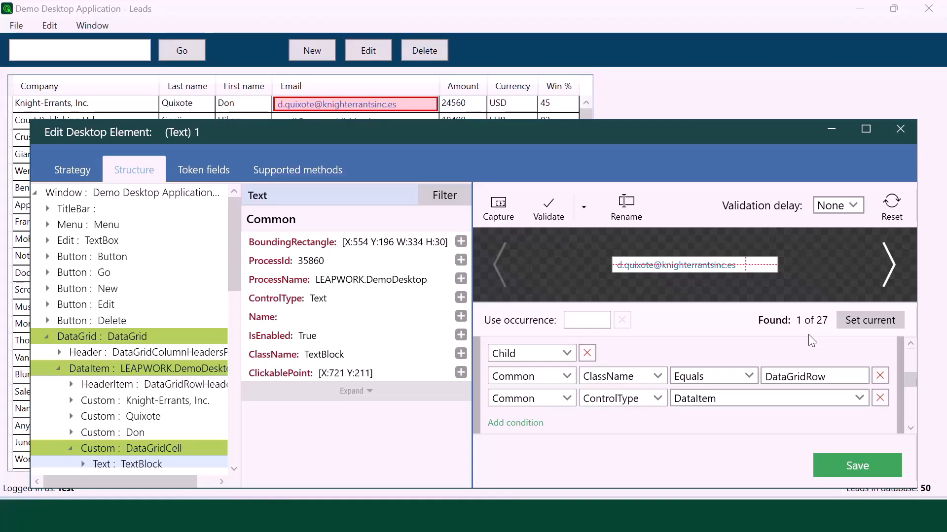
click(852, 465)
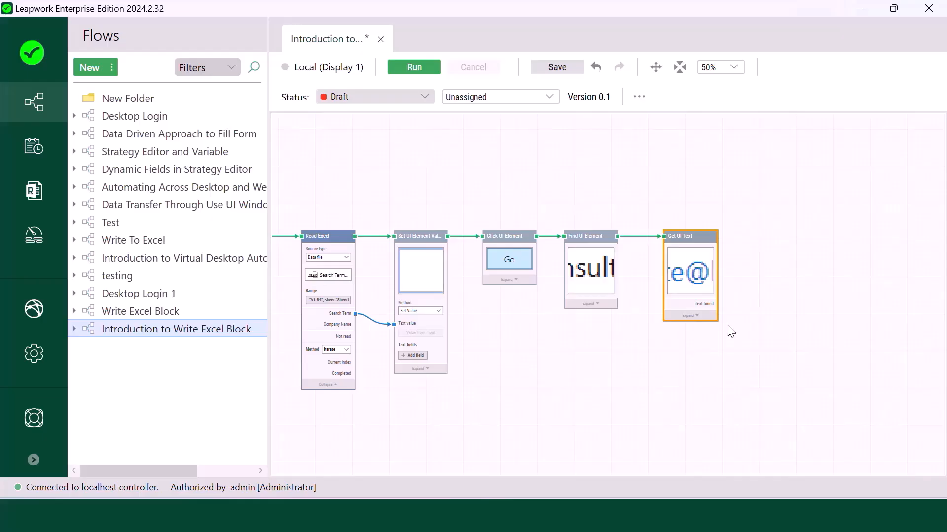
Step: Connect a Write Excel block to Get UI Text's output
scroll(731, 332, up, 1)
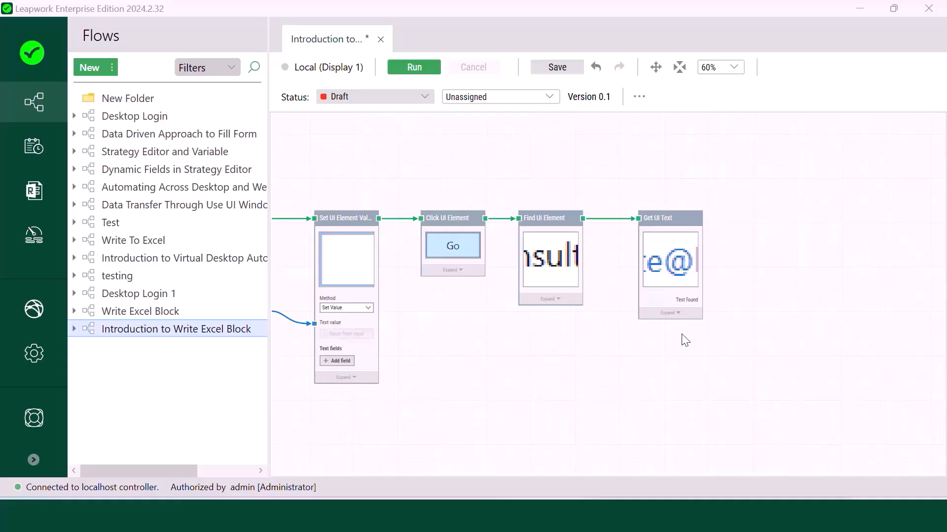
mouse_move(703, 219)
drag(703, 219, 728, 218)
text(Write exce)
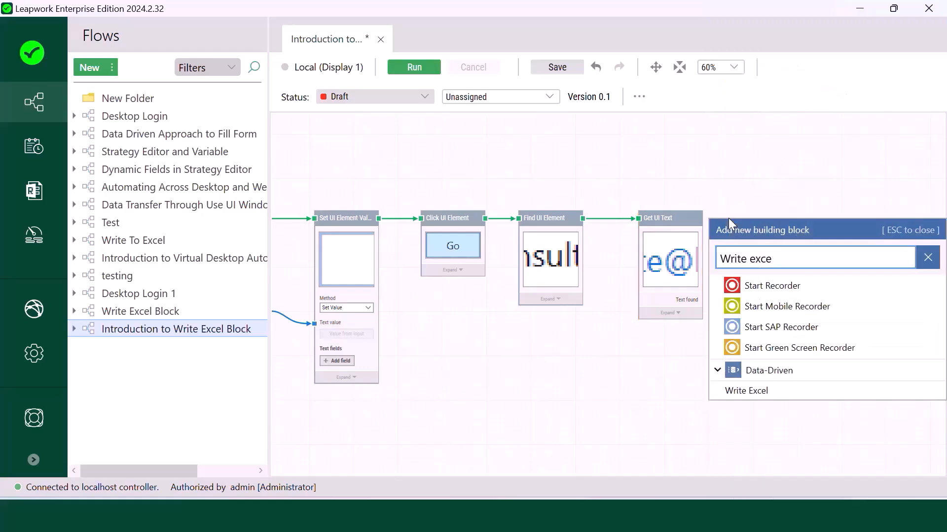
click(778, 395)
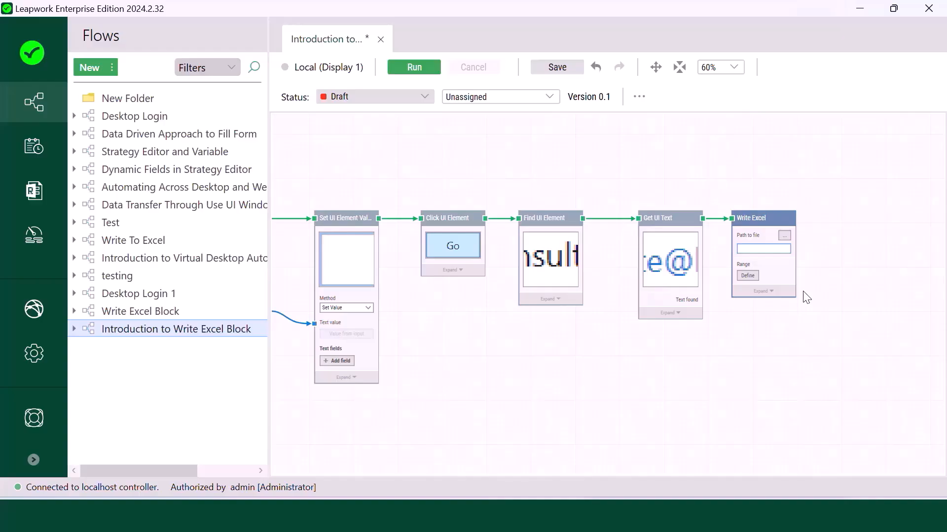
Step: Point Write Excel's file path at Search Term and Company Names.xlsx
click(784, 236)
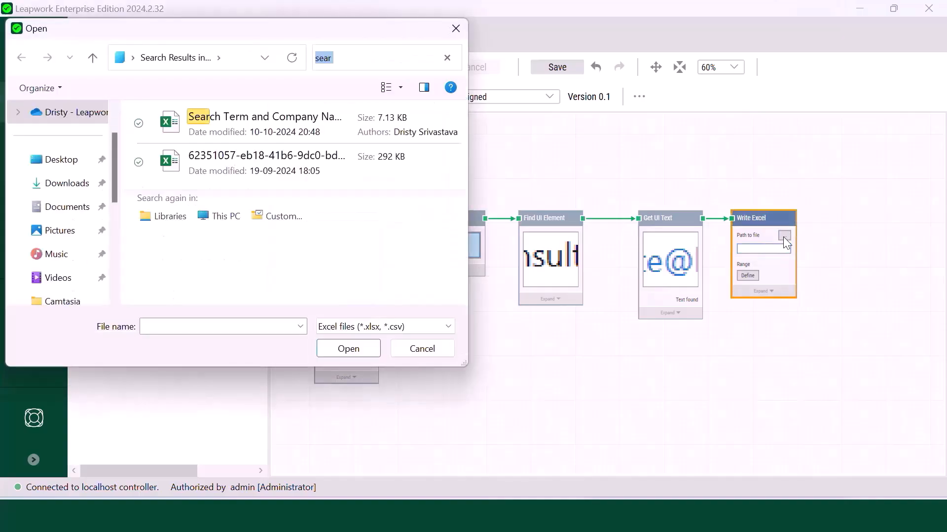
click(241, 130)
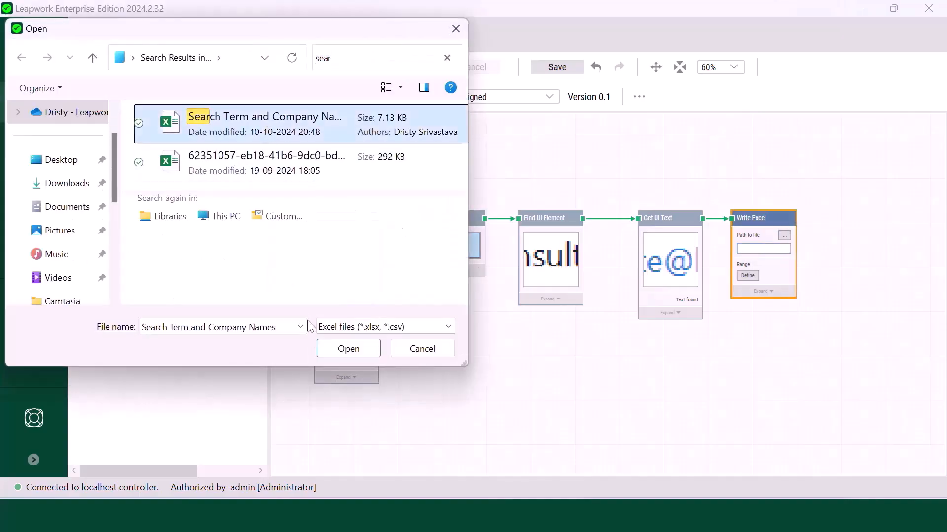
click(347, 347)
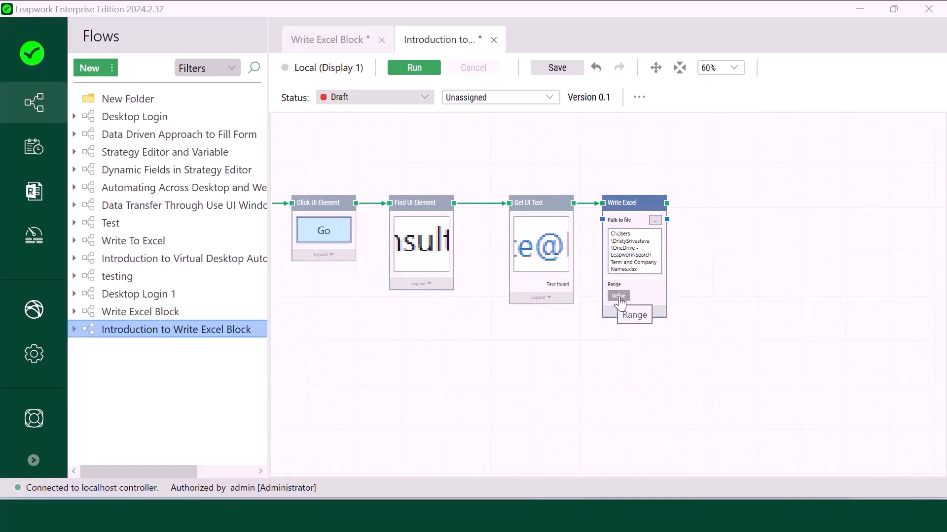
Step: Define the Sheet1 range as C1 with the first row as header, and save
click(619, 297)
click(418, 127)
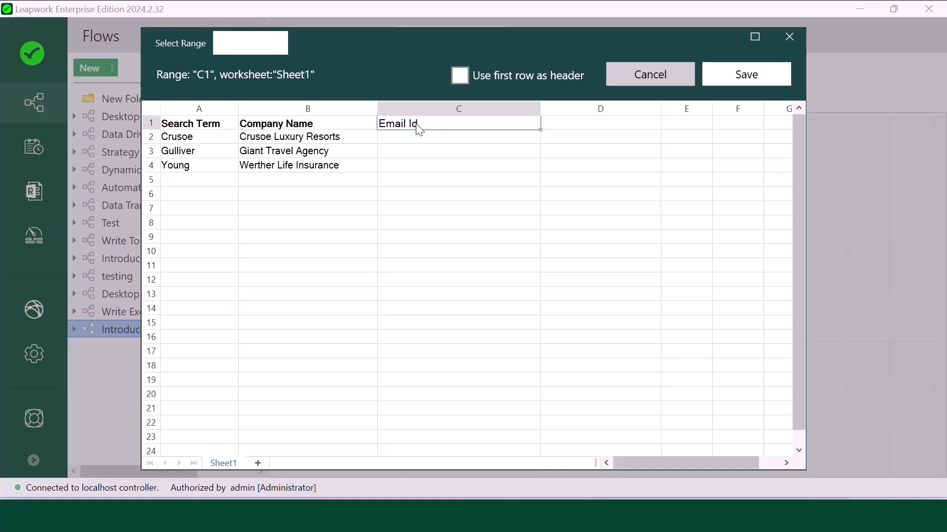
click(462, 76)
click(743, 81)
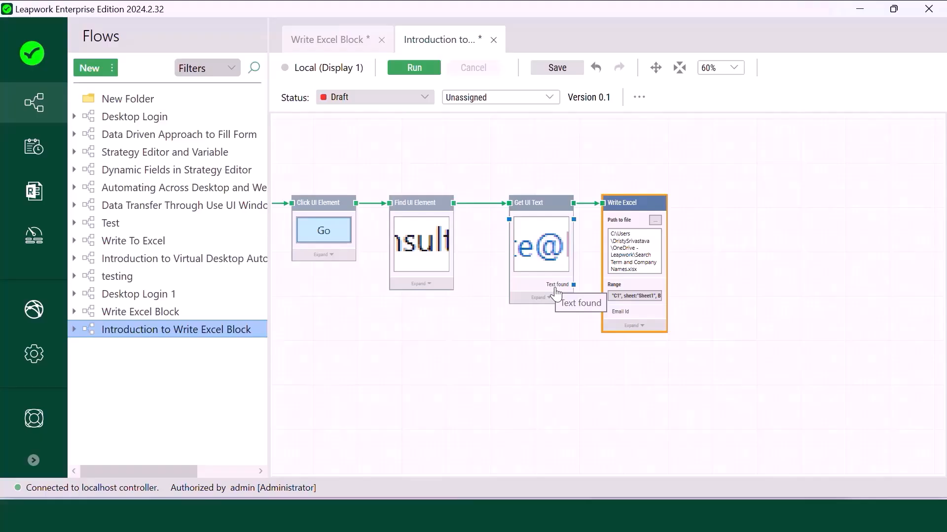
Step: Link Get UI Text's Text found output to Write Excel's Email Id input
drag(573, 285, 608, 345)
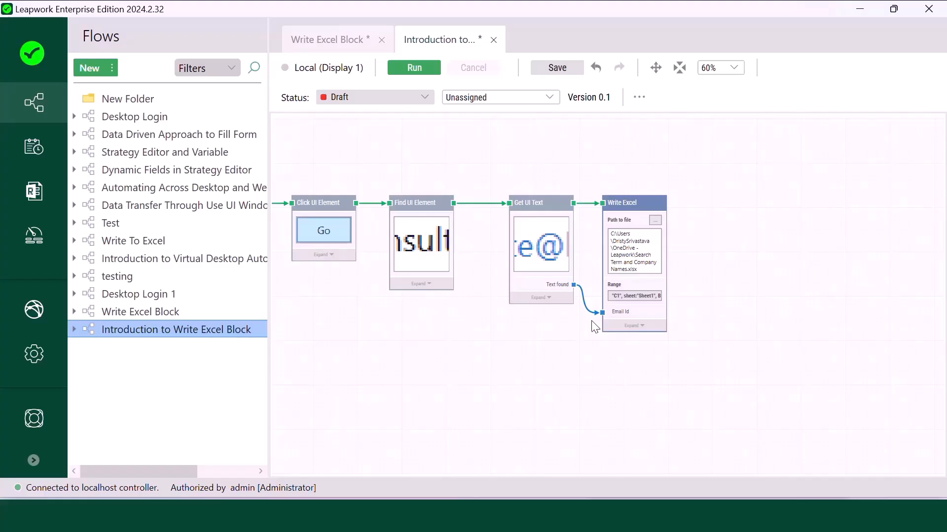
drag(437, 374, 681, 356)
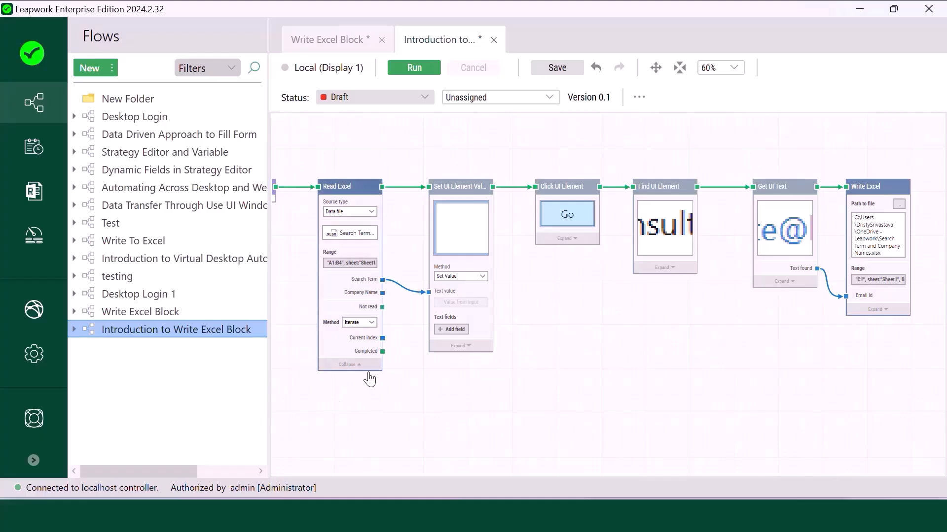
Step: Add a Pass block after Read Excel's loop completes
drag(382, 351, 476, 369)
text(Pass)
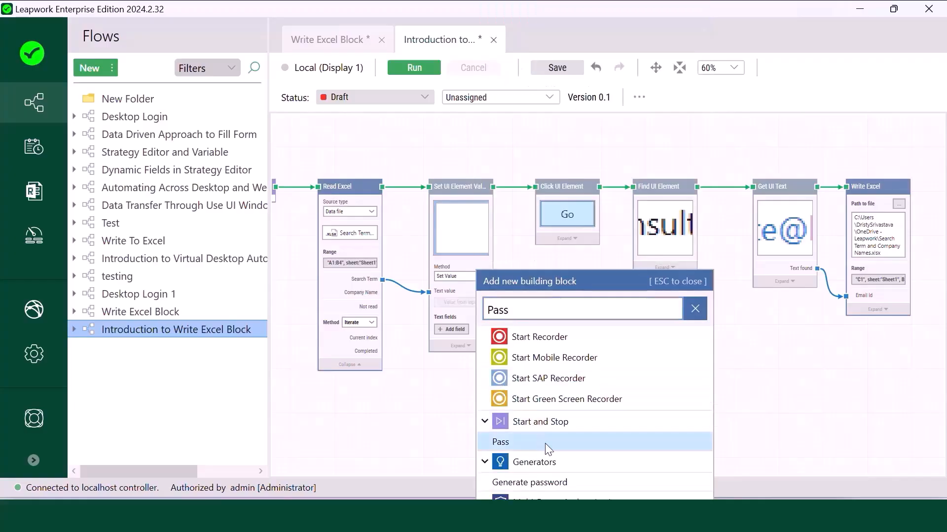
click(545, 443)
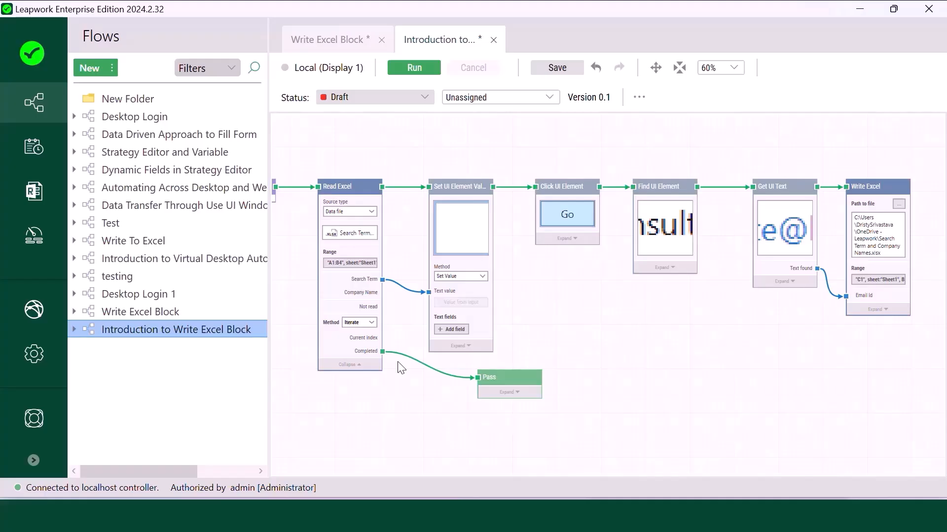
Step: Connect Read Excel's Current index output to Write Excel's Row index input
drag(383, 338, 885, 357)
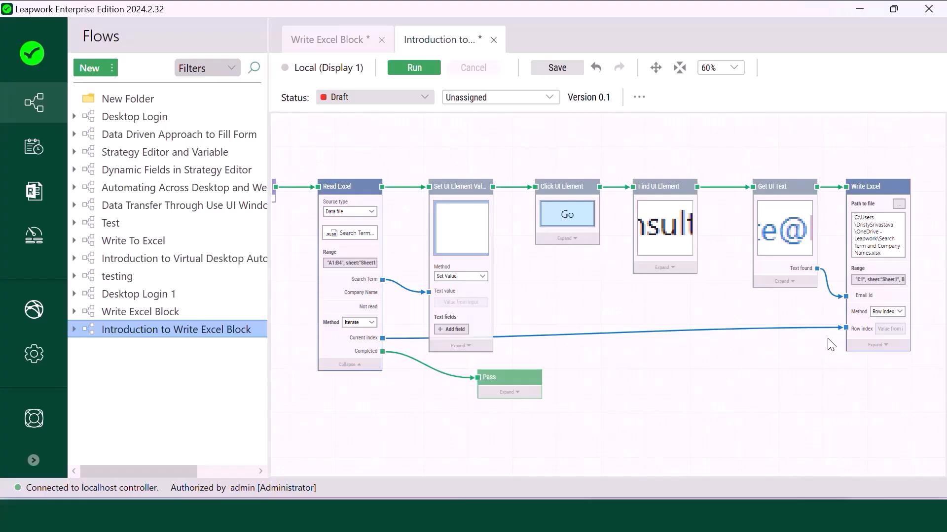
scroll(831, 345, down, 1)
scroll(831, 344, down, 2)
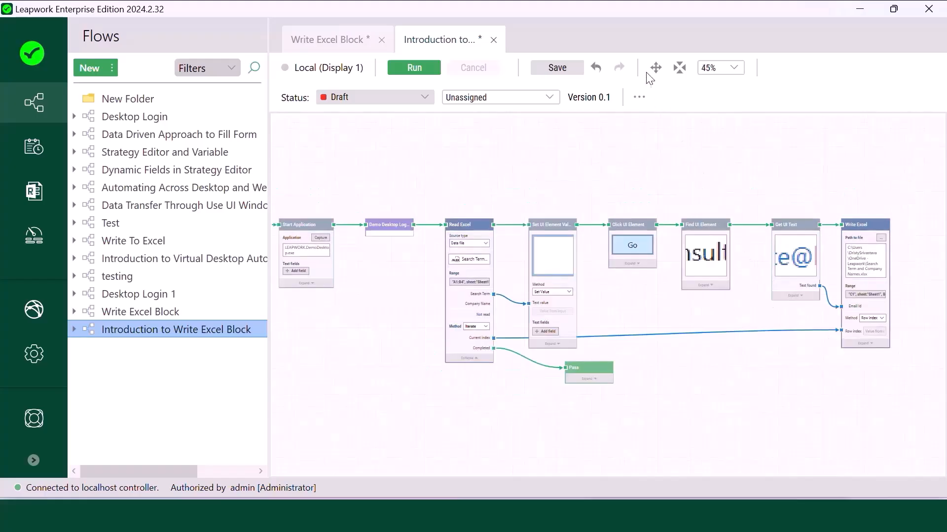
Step: Zoom the canvas out to 40% and center the flow from Start to Write Excel
drag(680, 167, 741, 165)
scroll(741, 166, down, 2)
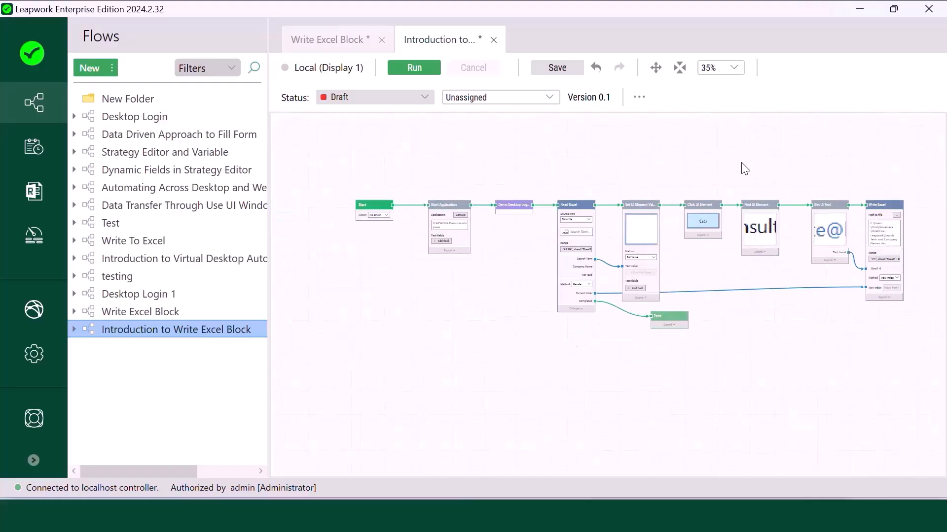
drag(738, 140, 702, 198)
scroll(702, 198, up, 1)
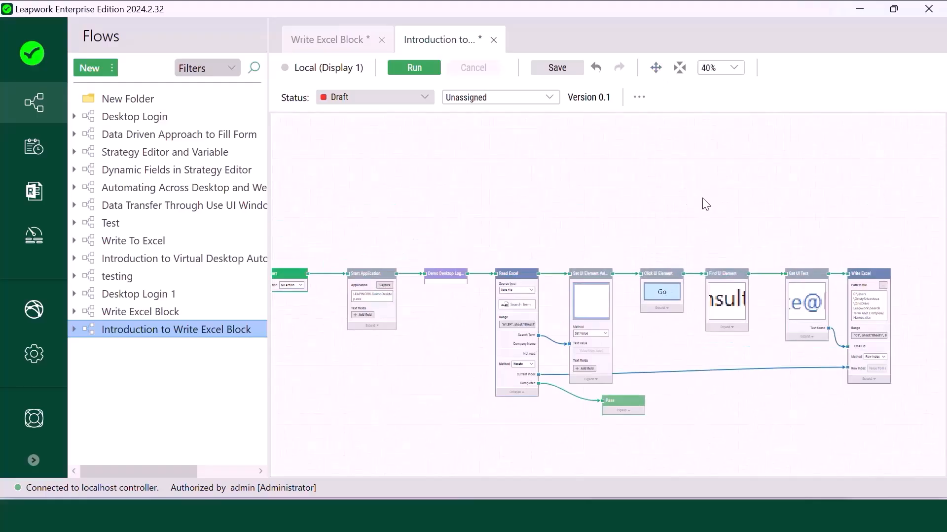
drag(689, 195, 725, 178)
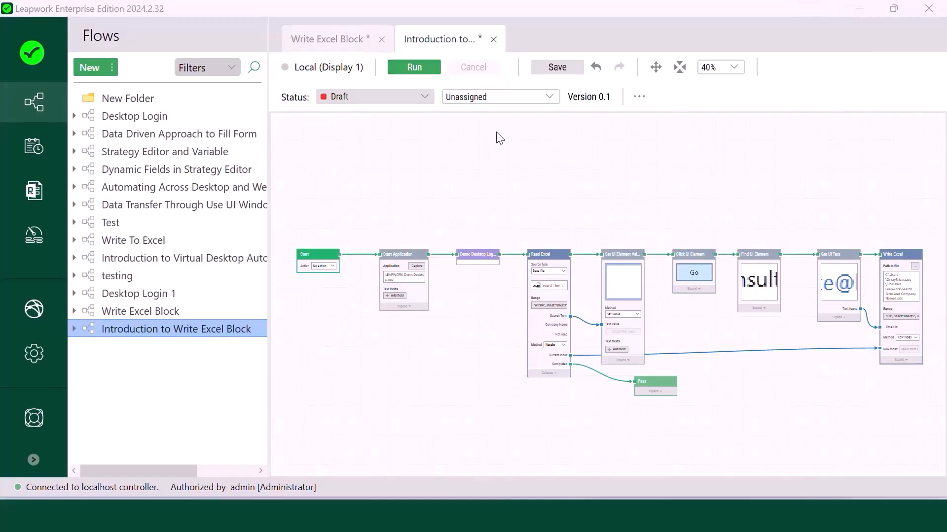
Step: Run the flow, log in to the demo app, and search the leads for Crusoe
click(414, 69)
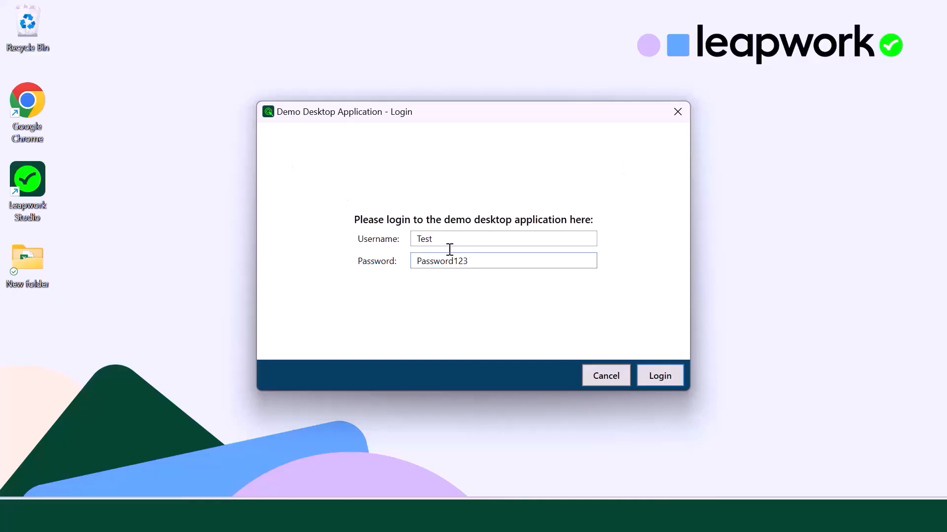
click(680, 379)
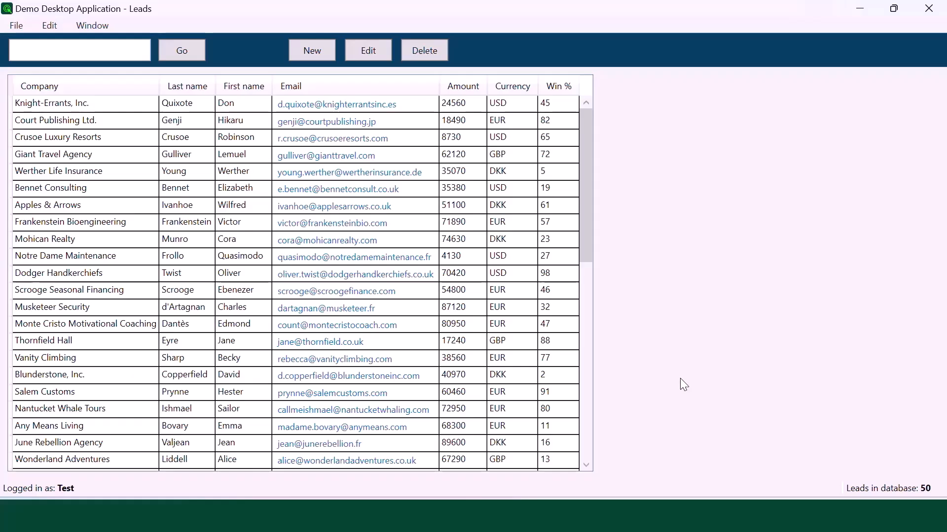
text(Crusoe)
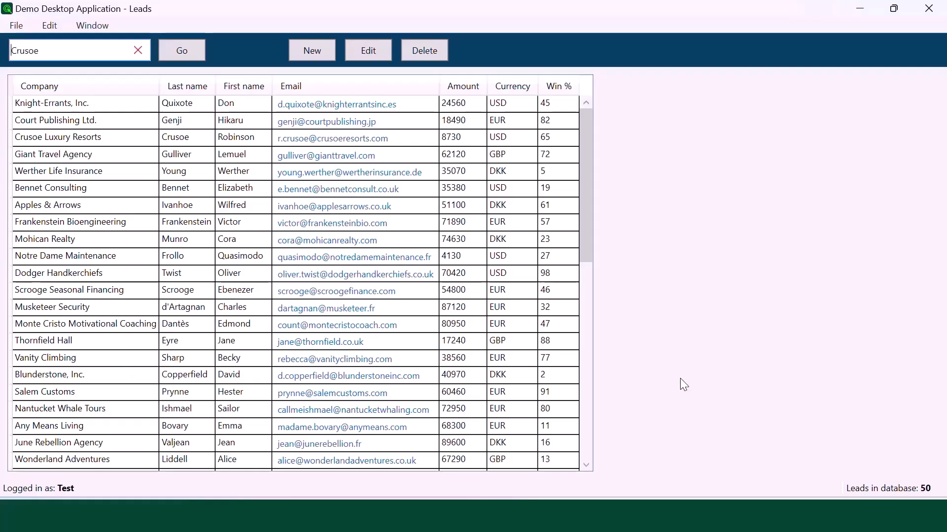
click(197, 50)
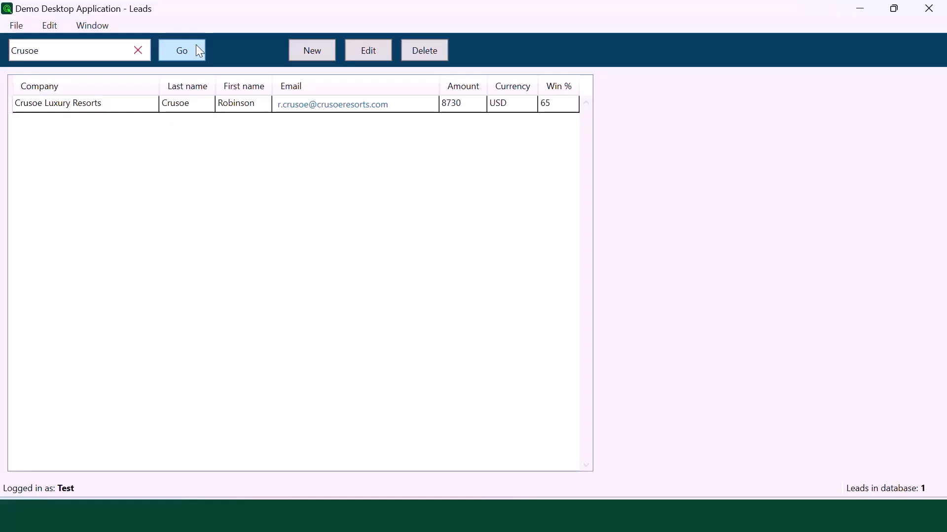
Step: Search the leads for Gulliver and then Young
key(ctrl+a)
text(Gulliver)
click(197, 46)
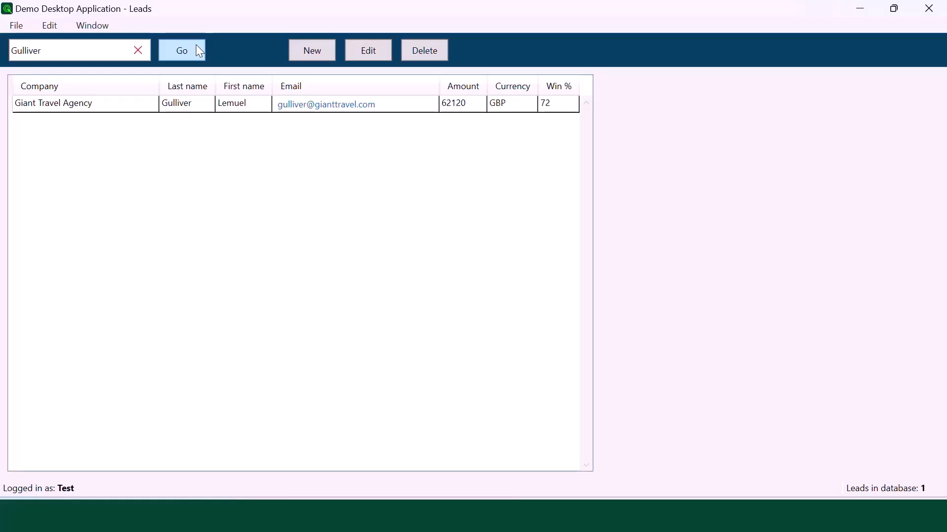
key(ctrl+a)
text(Young)
click(198, 47)
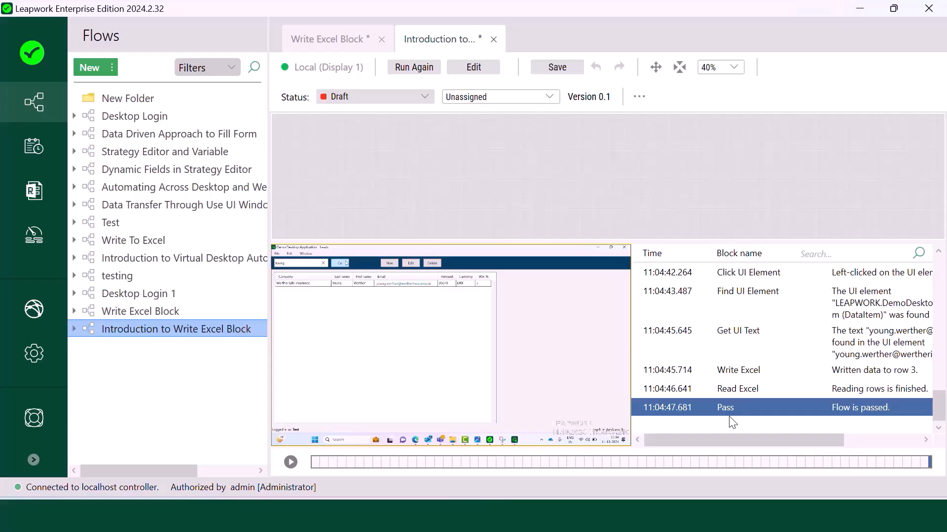
Step: Step through the run log entries for the Crusoe, Gulliver and Young lookups
drag(708, 443, 849, 451)
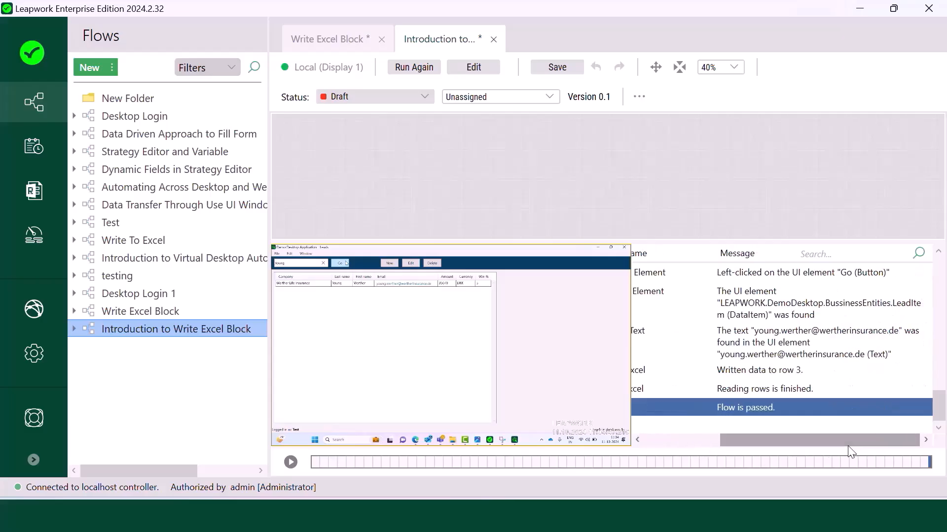
scroll(727, 348, up, 10)
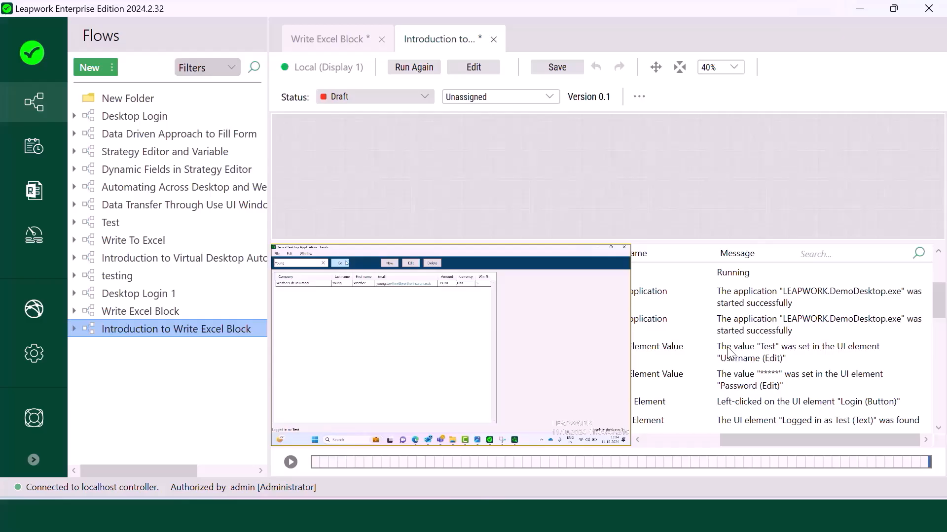
scroll(728, 348, down, 2)
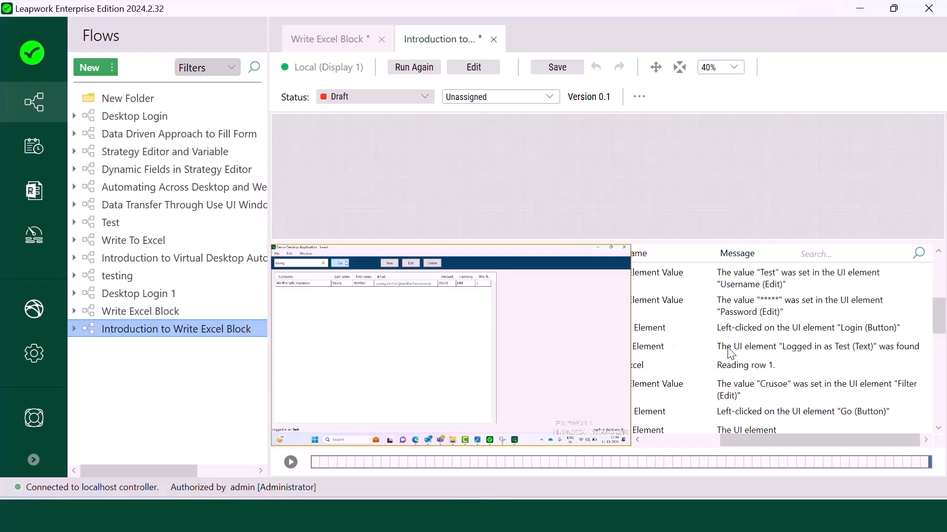
scroll(730, 353, down, 2)
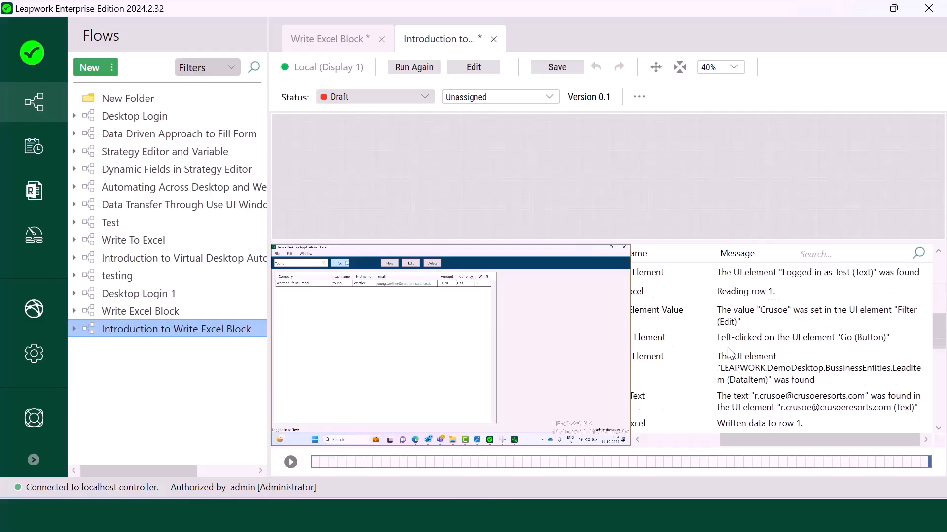
click(733, 319)
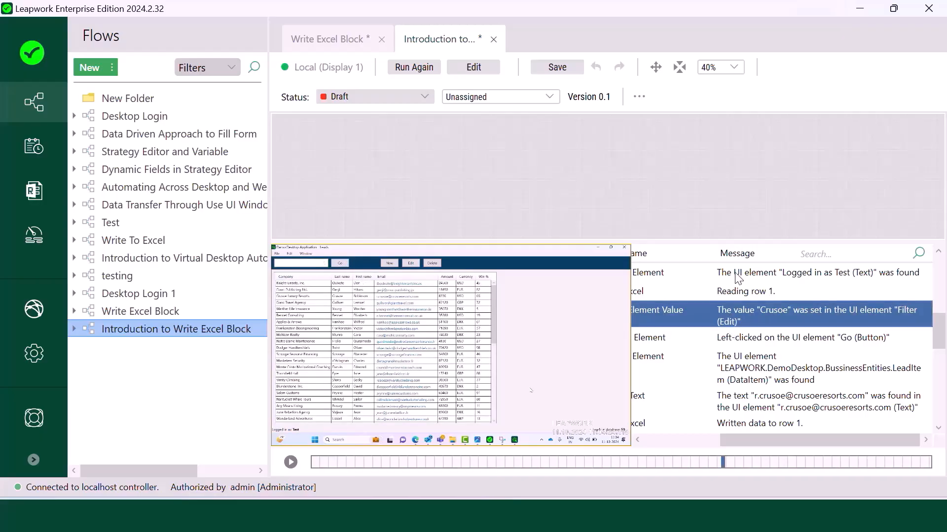
key(Down)
key(Down)
key(Down)
key(Down)
key(Down)
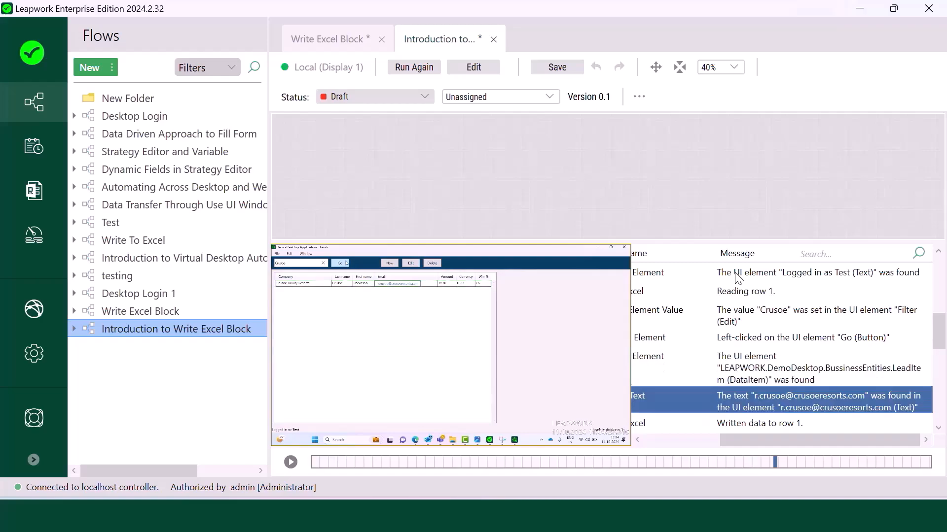
key(Down)
key(Down)
key(Down)
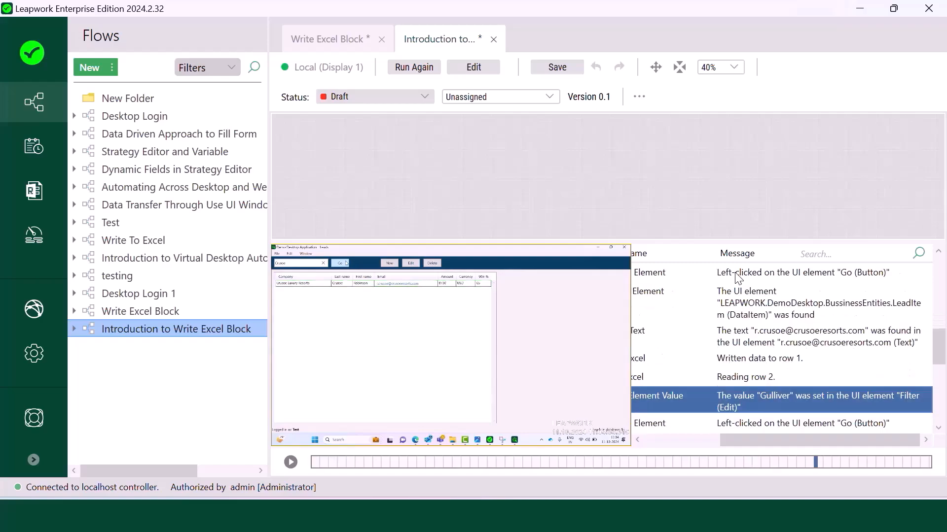
key(Down)
key(Down)
key(Down)
key(Down)
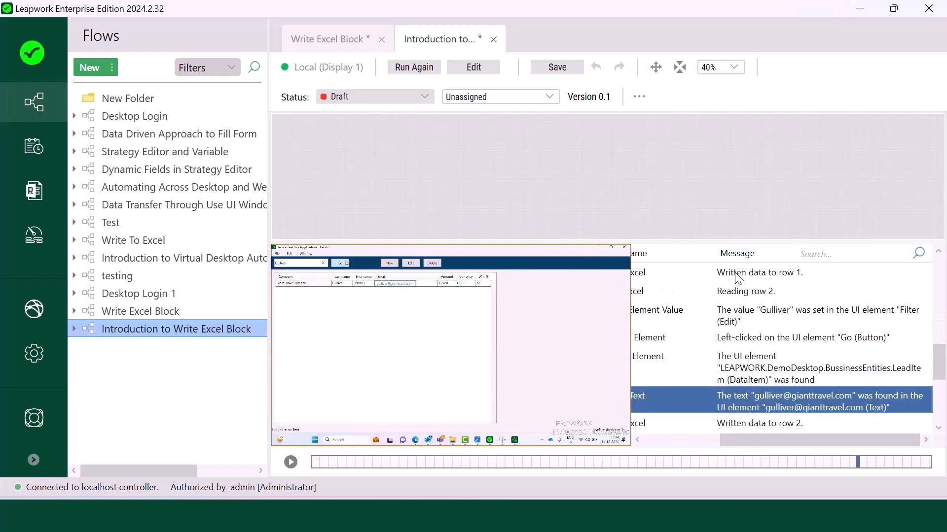
key(Down)
key(Down)
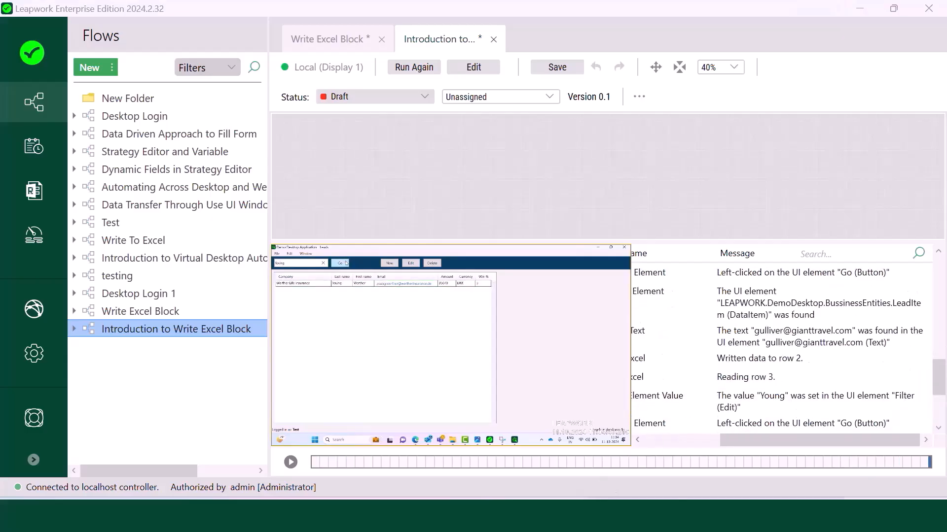
Step: Open the Search Term and Company Names workbook from the file search results
mouse_move(446, 516)
click(514, 453)
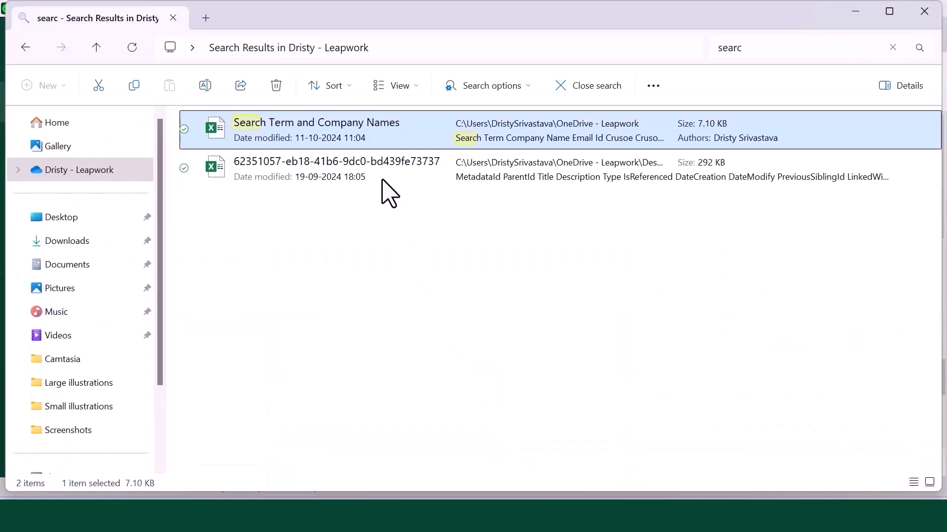
double_click(371, 144)
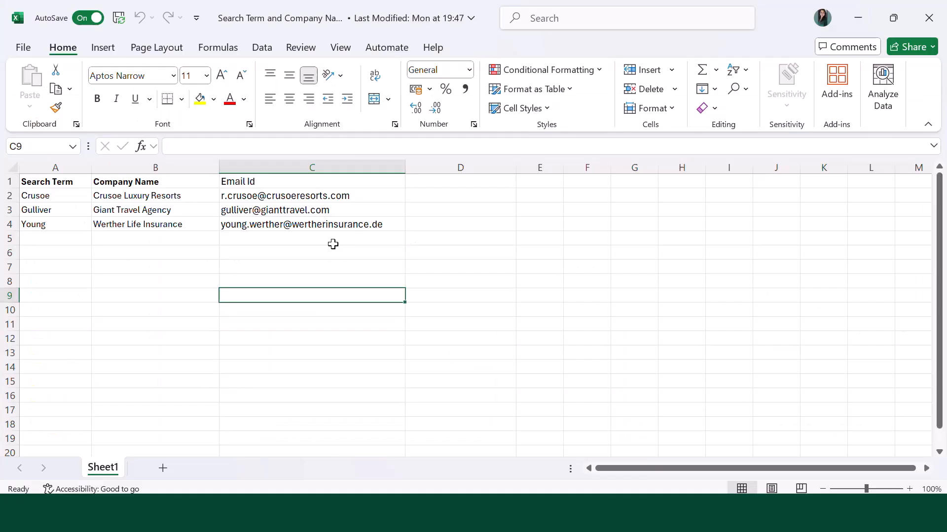
Step: Check the emails written in C2, C3 and C4, then go back to Leapwork's run log
click(370, 193)
click(369, 211)
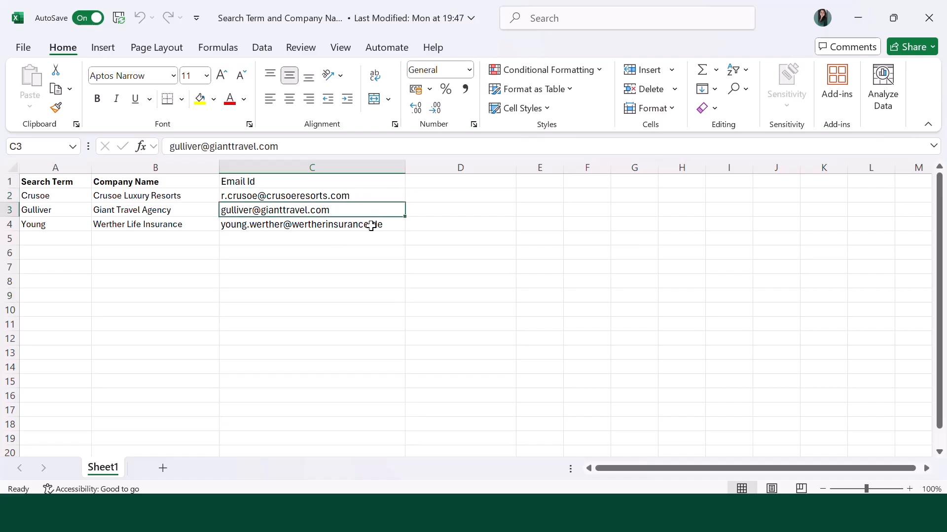
click(371, 225)
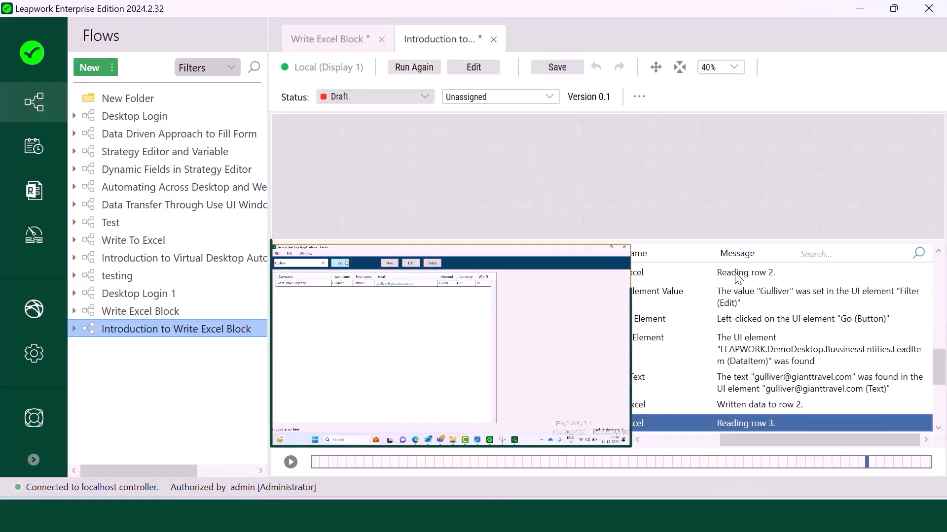
key(Down)
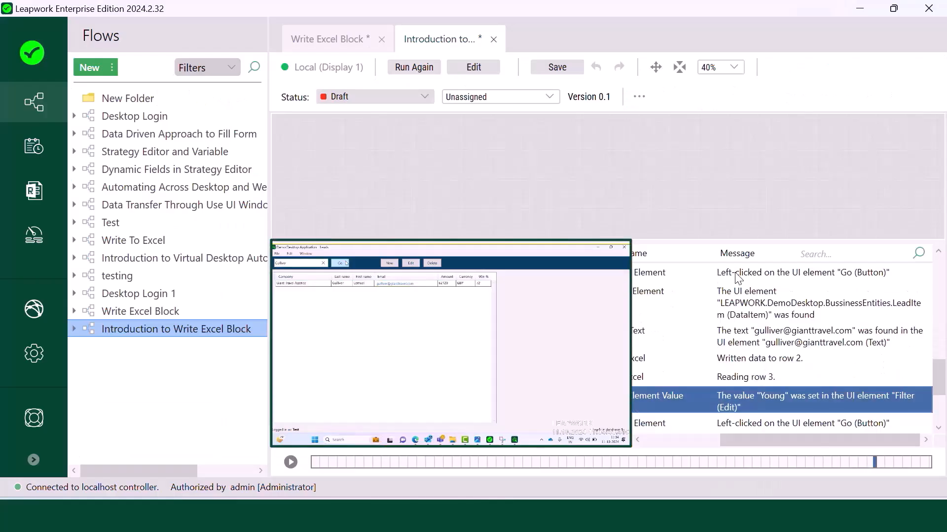